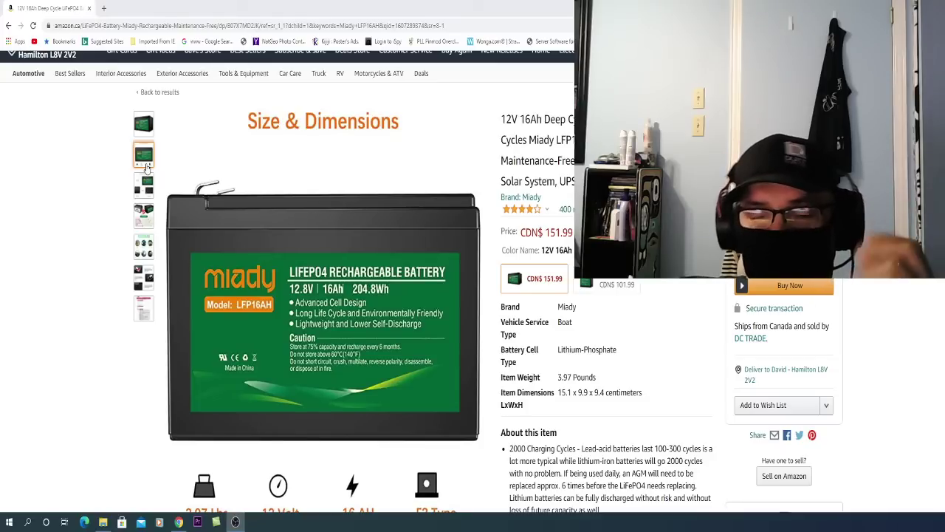
left_click(143, 126)
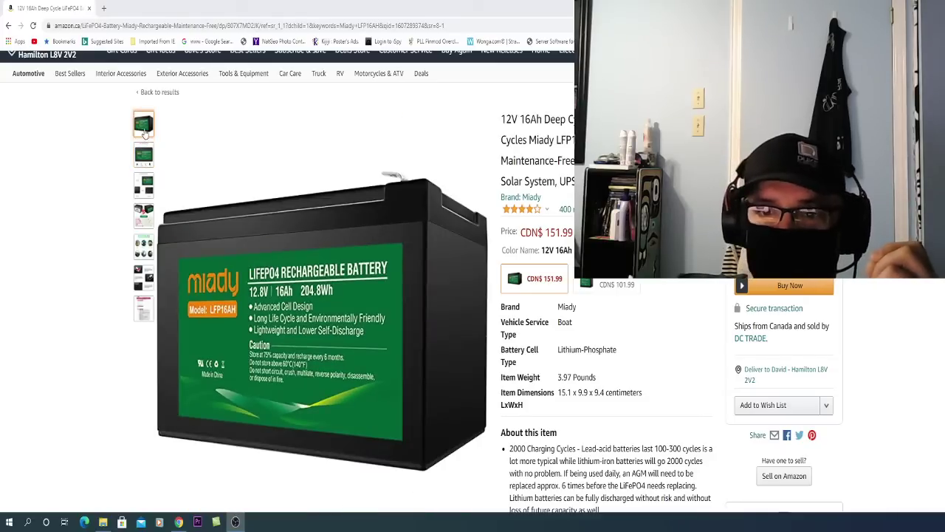